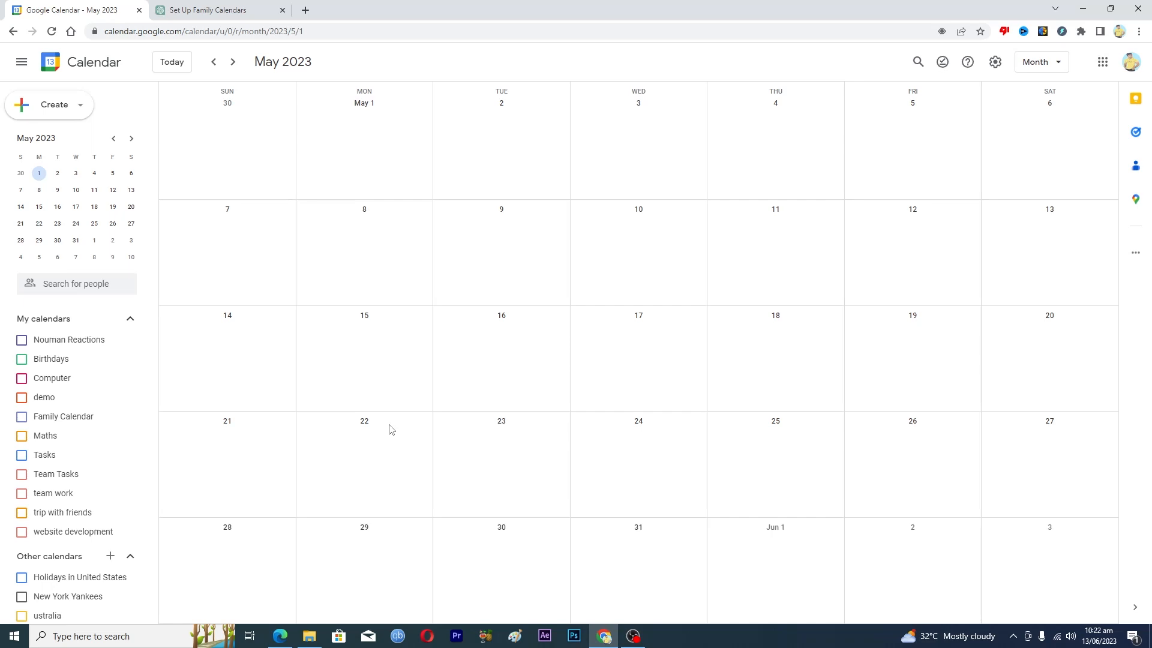
Step: Create a new calendar named Health, reload the page and return to the month view
scroll(132, 498, down, 2)
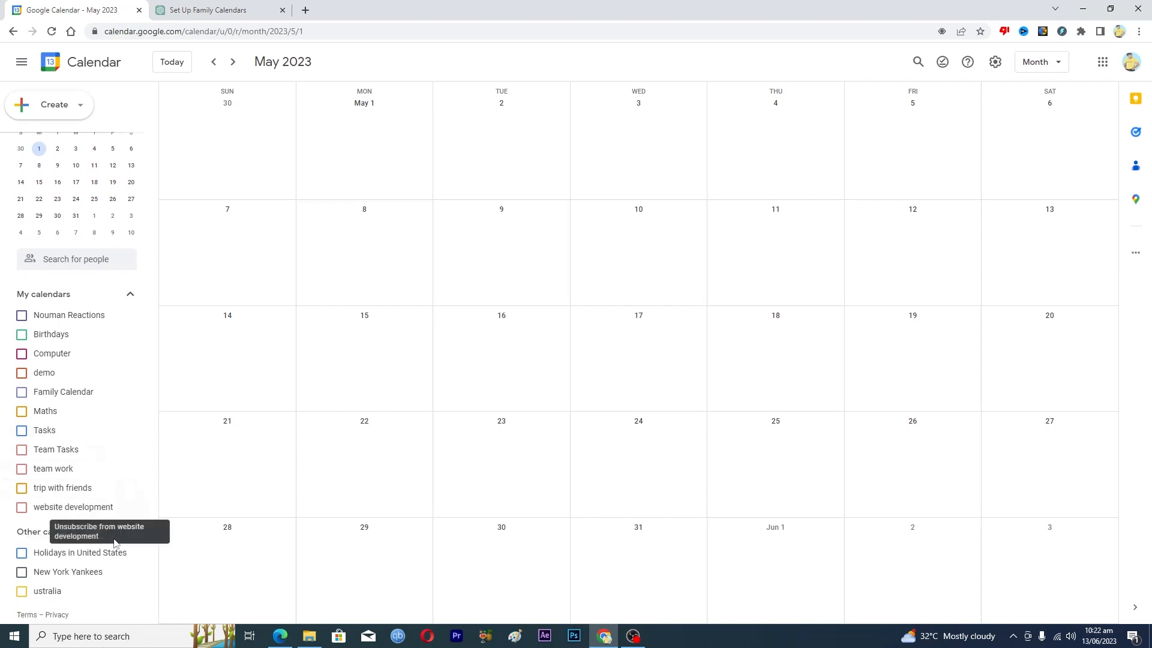
click(111, 532)
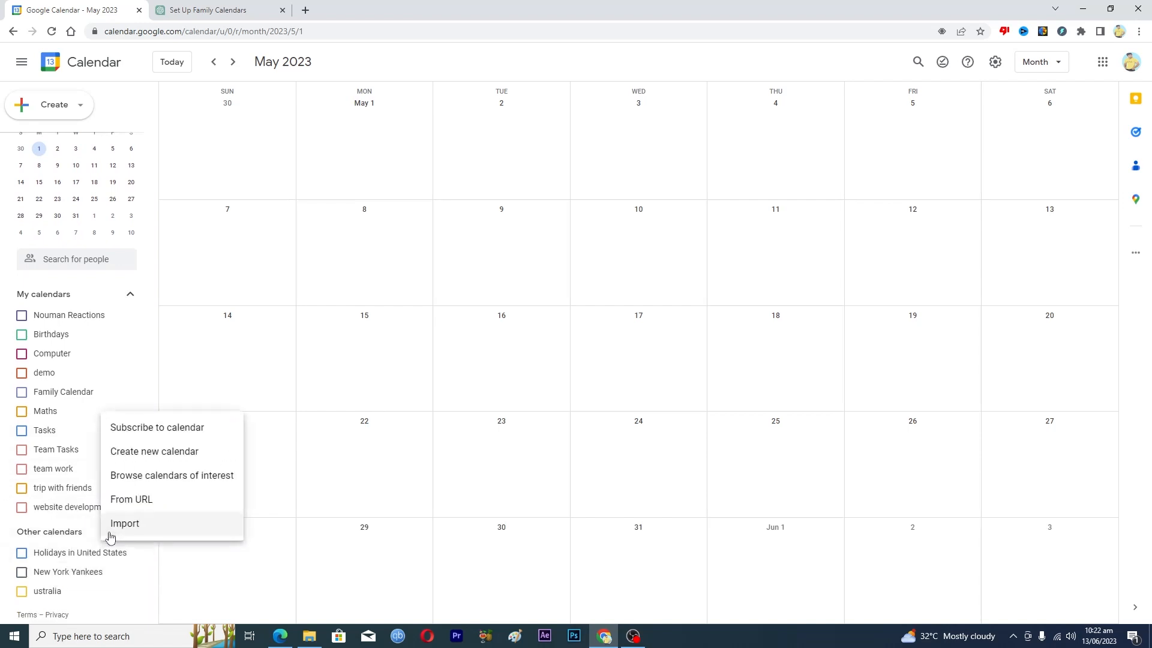
click(143, 459)
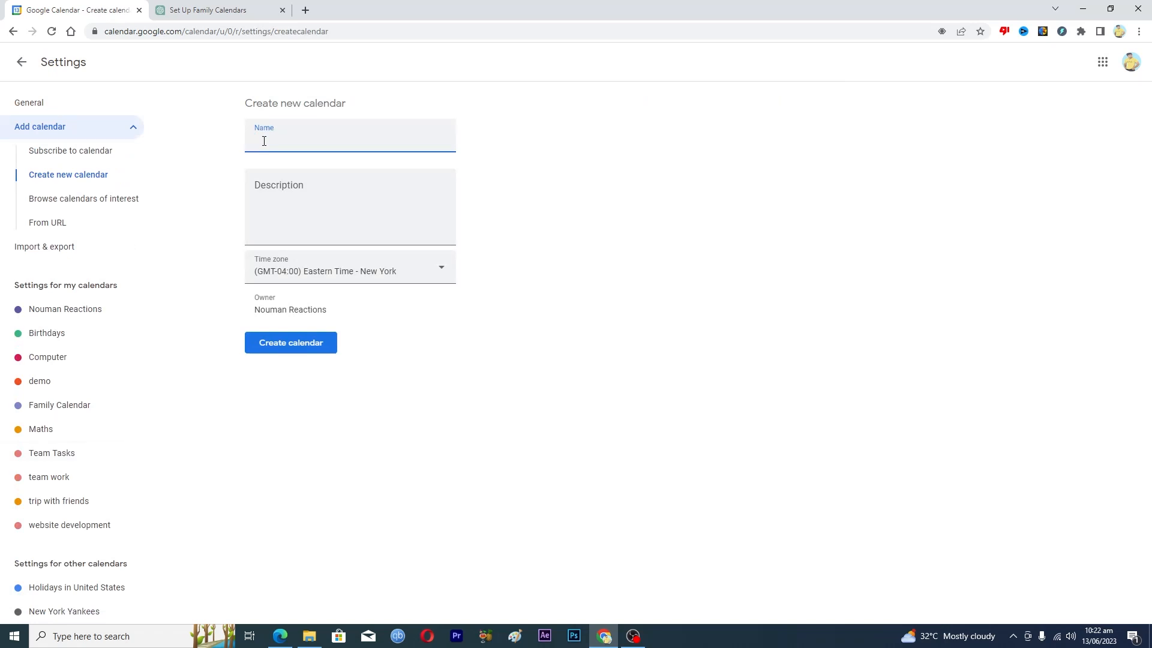
text(H)
key(BackSpace)
text(Health)
click(275, 188)
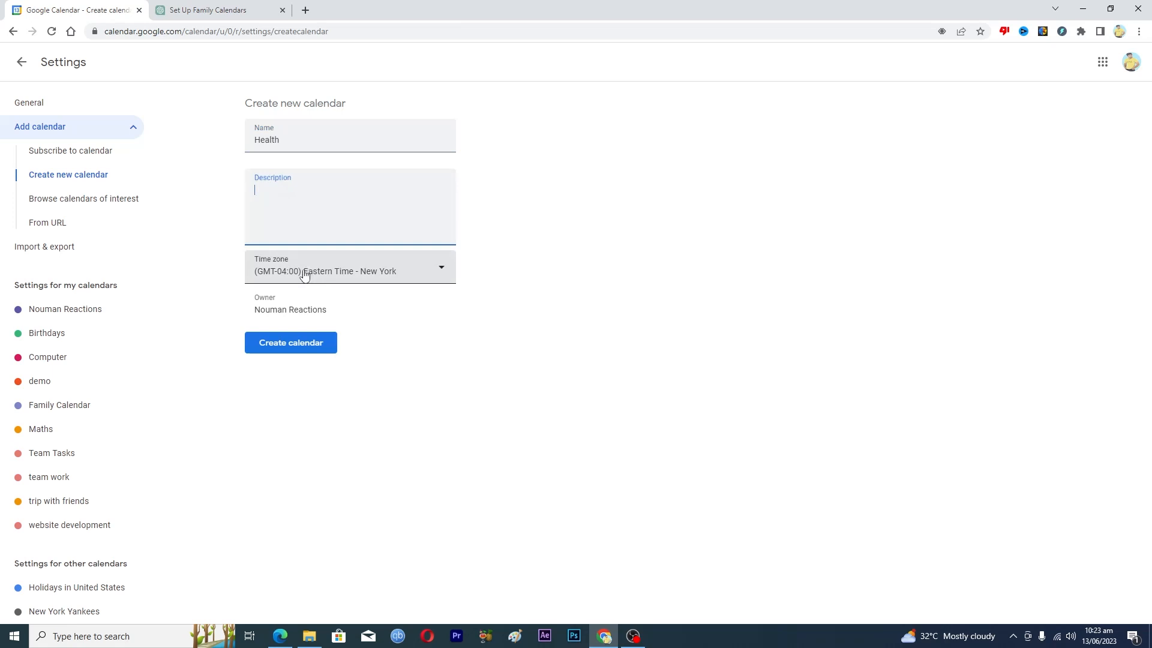
click(292, 348)
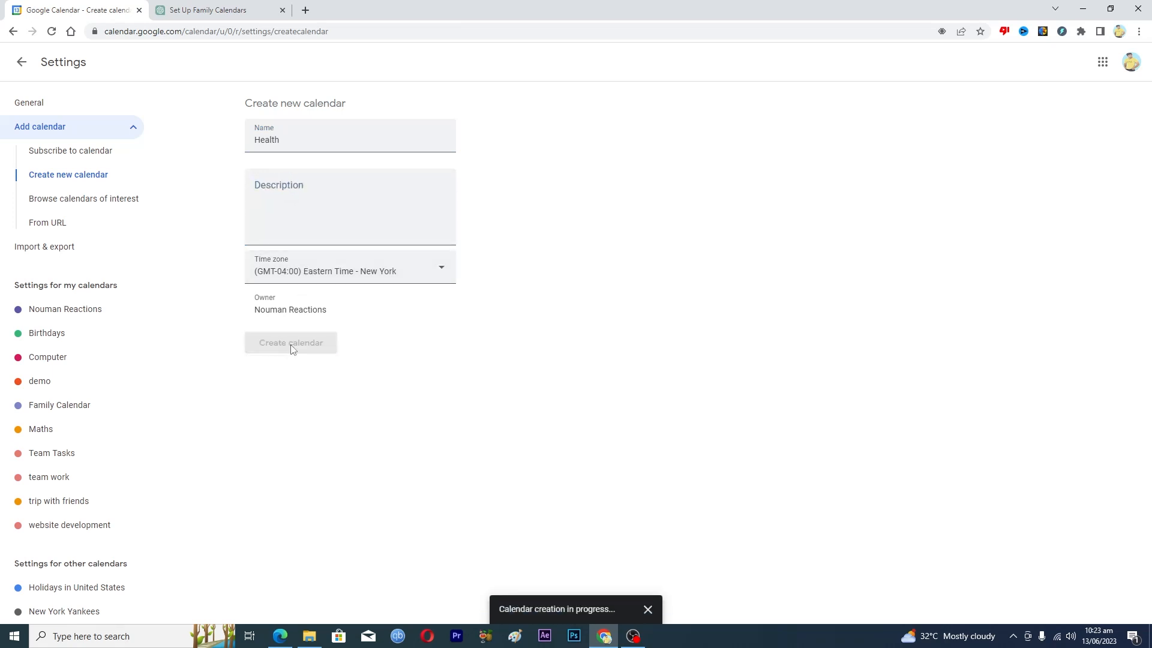
click(52, 31)
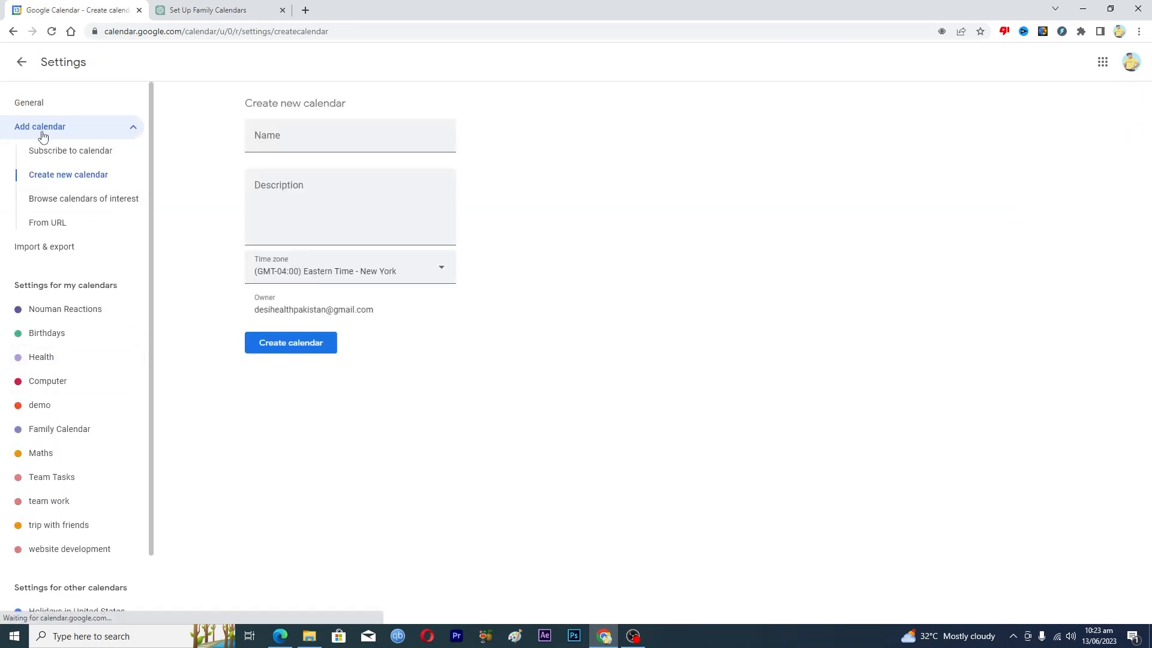
click(17, 70)
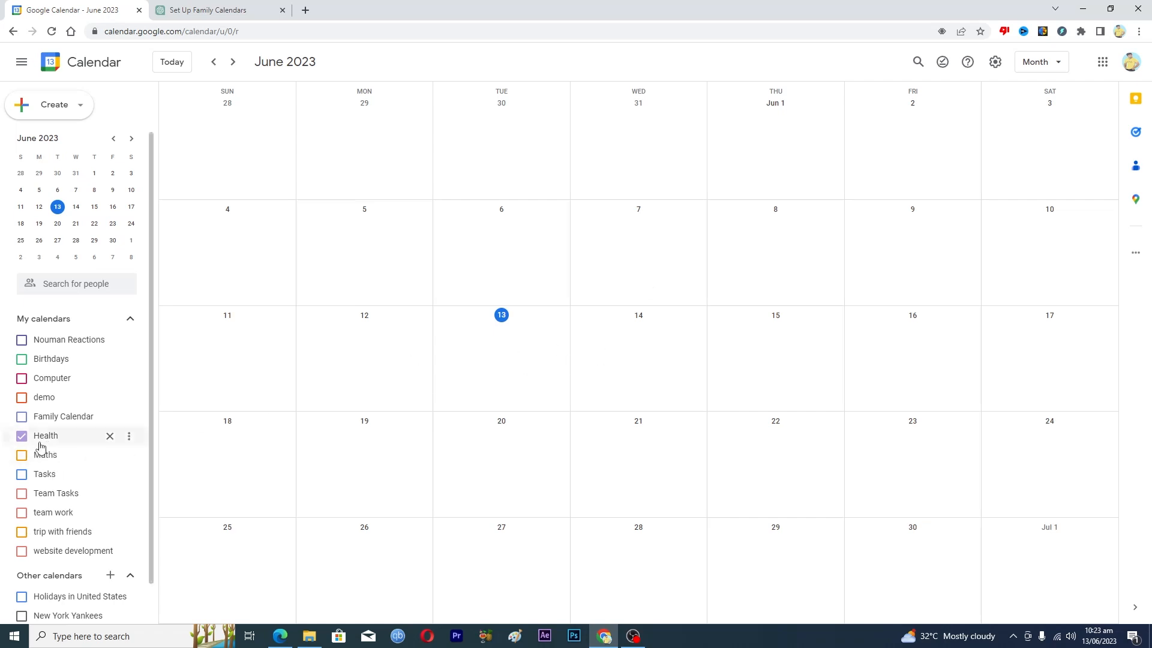
Step: Add an event titled "daily exercise" on Wednesday, June 14, from 5:00pm to 6:00pm in the Health calendar
click(618, 330)
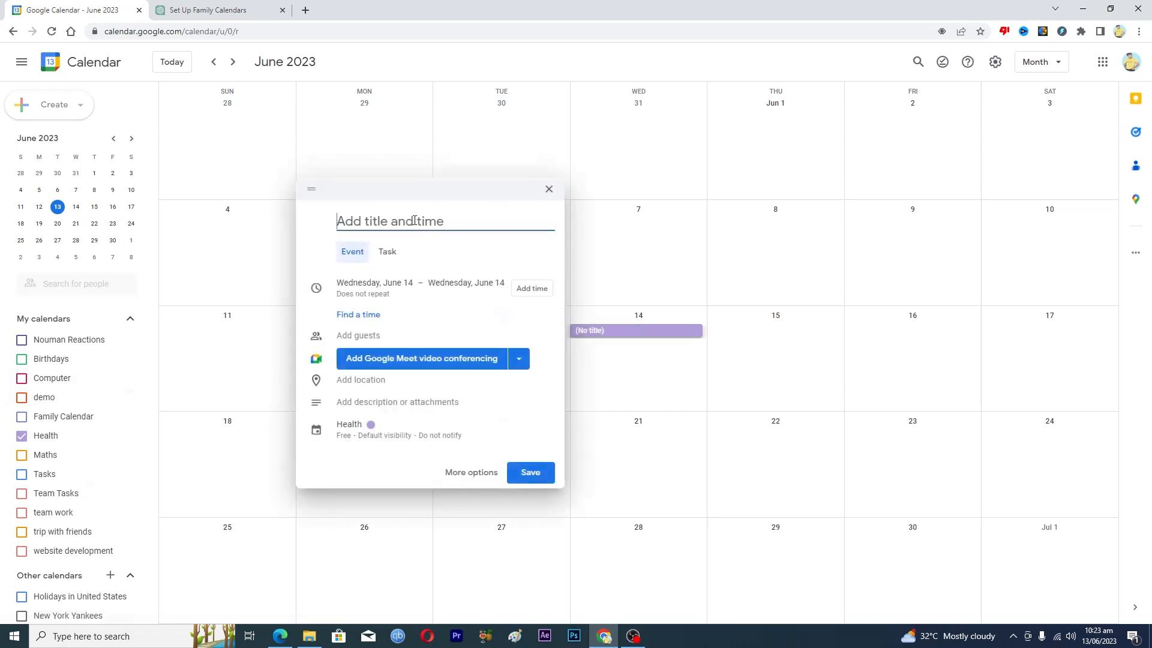
text(daily exercise)
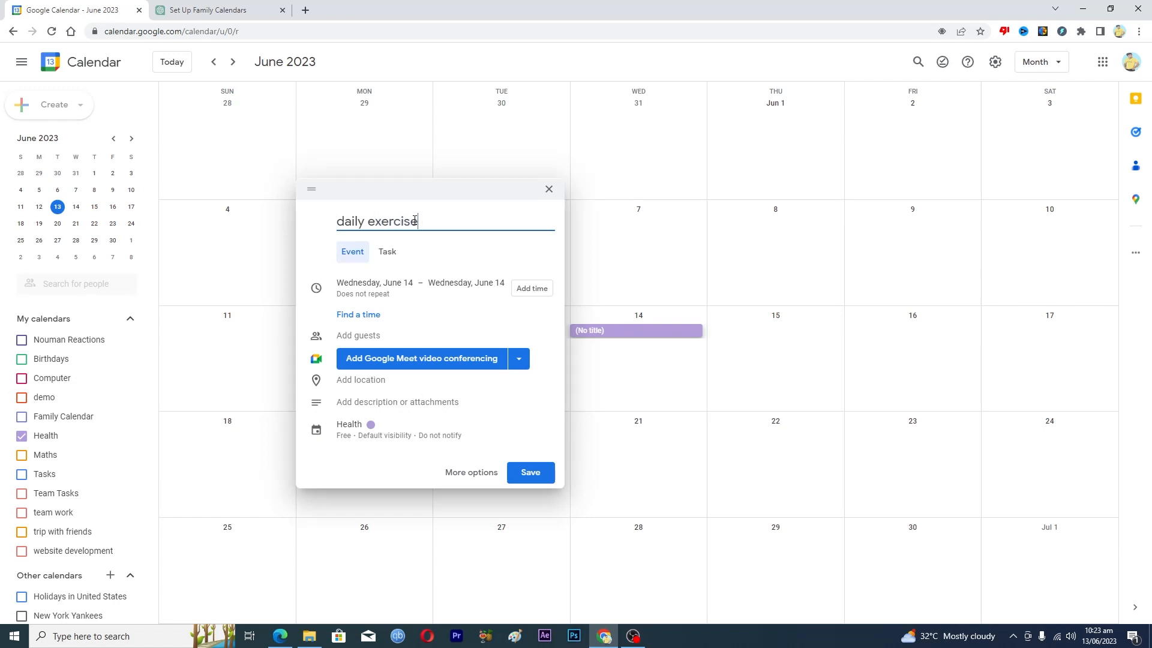
click(533, 289)
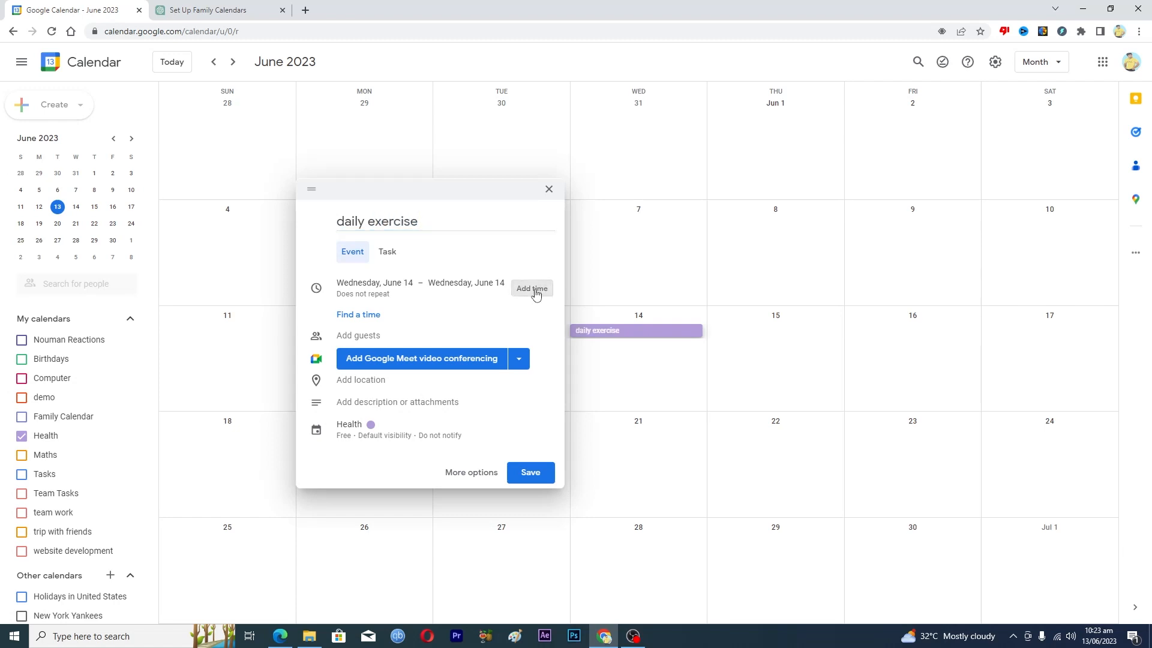
click(437, 283)
scroll(479, 355, down, 10)
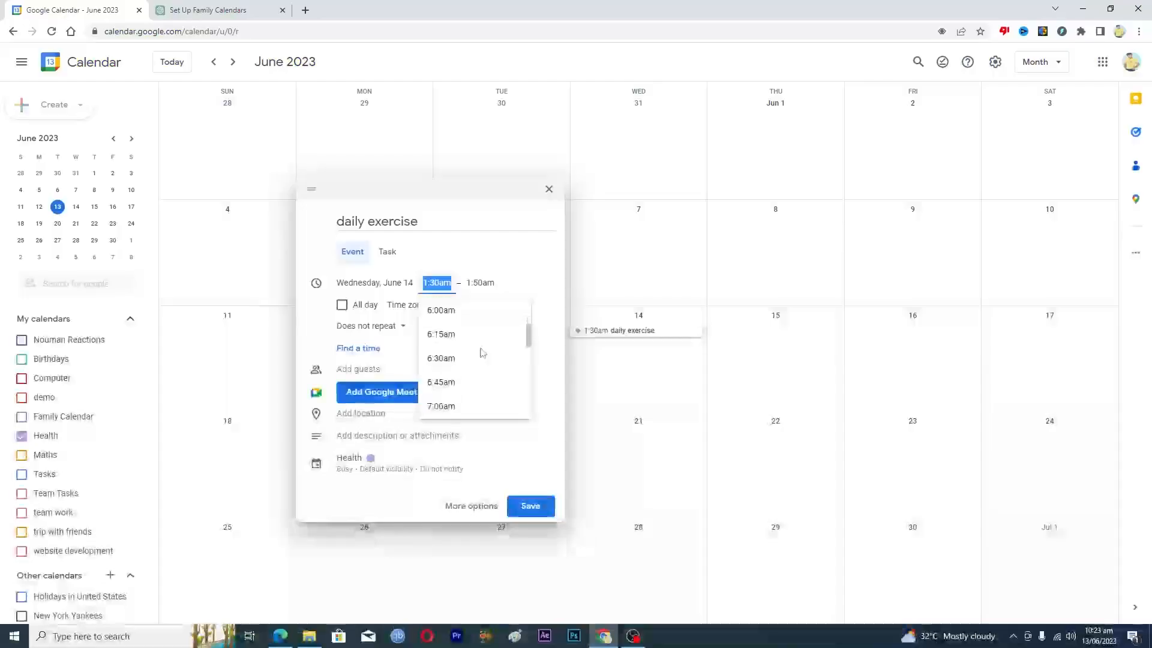
scroll(481, 353, down, 10)
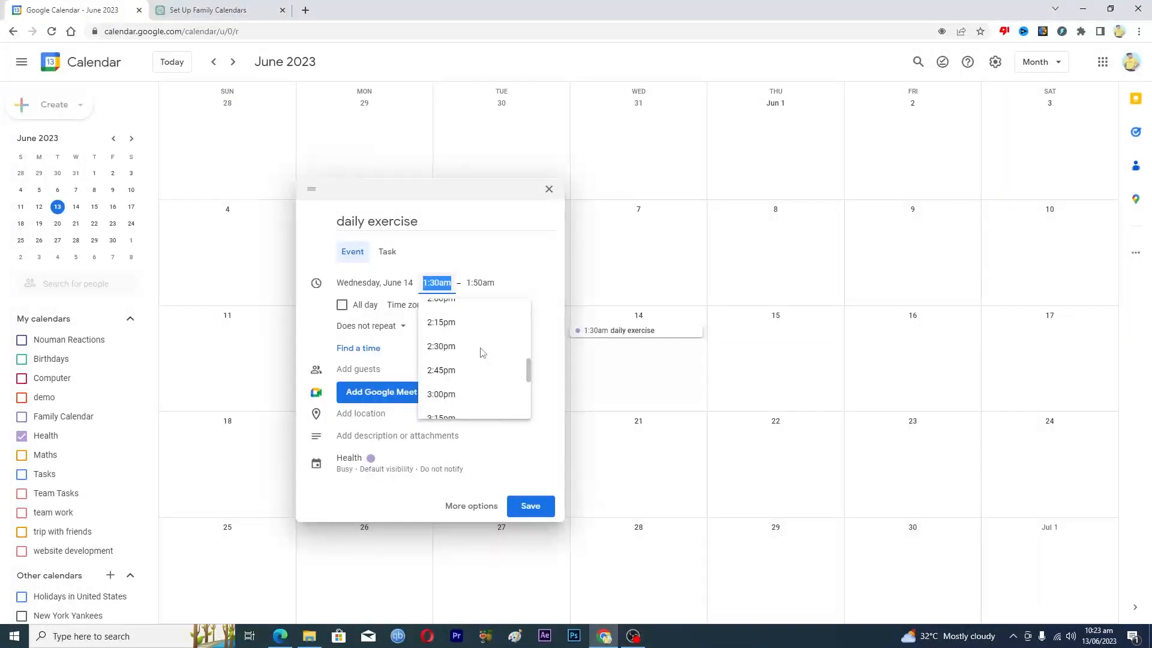
scroll(480, 353, down, 3)
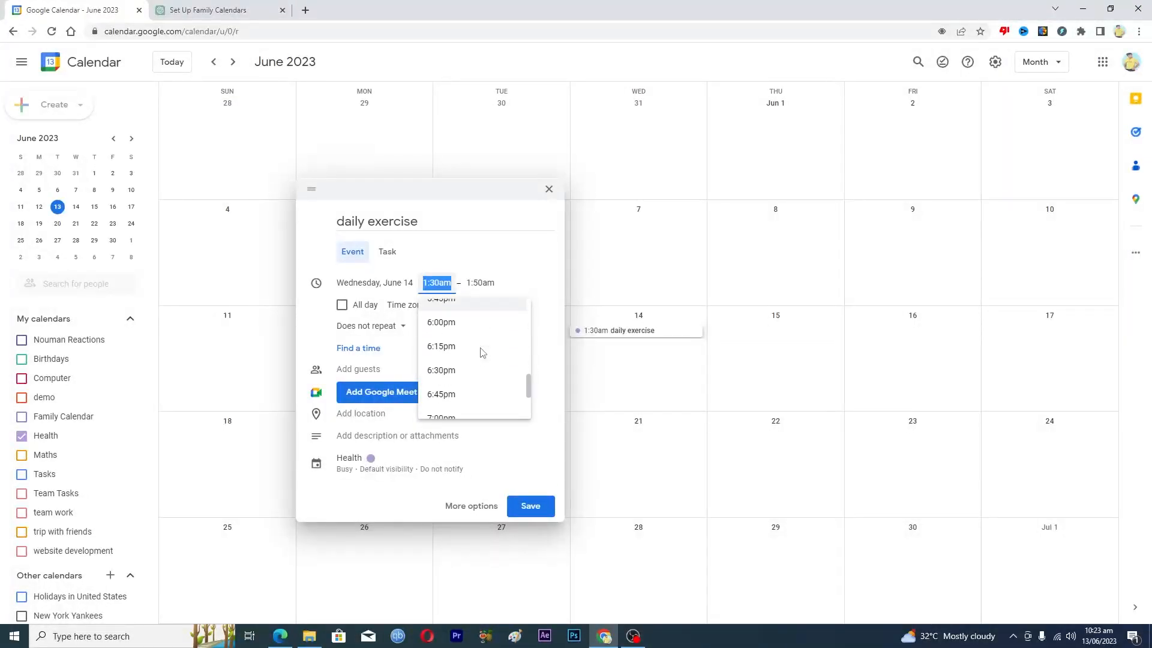
click(481, 348)
click(482, 282)
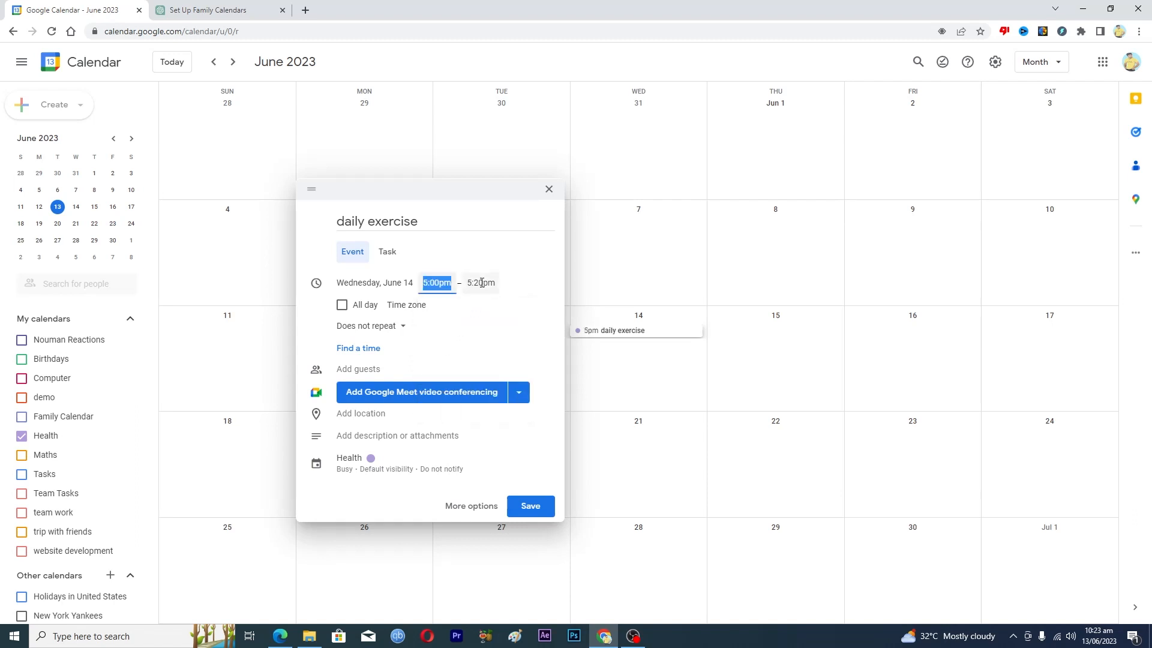
click(496, 406)
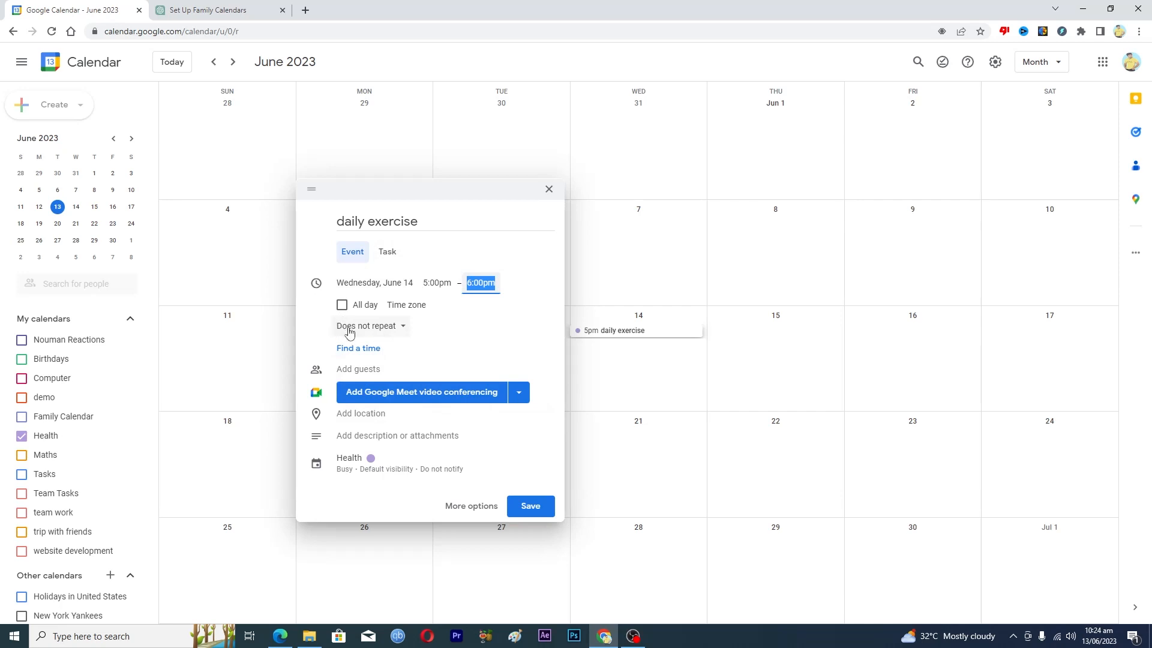
Step: Make the daily exercise event repeat every weekday (Monday to Friday) and save it
click(385, 330)
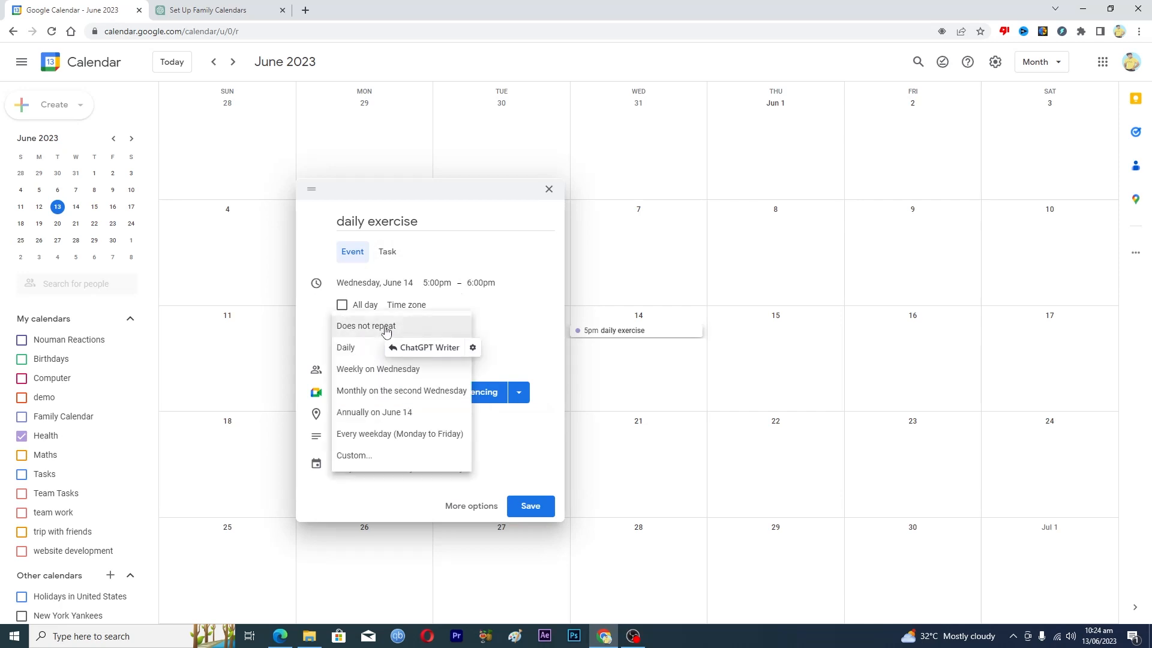
click(355, 436)
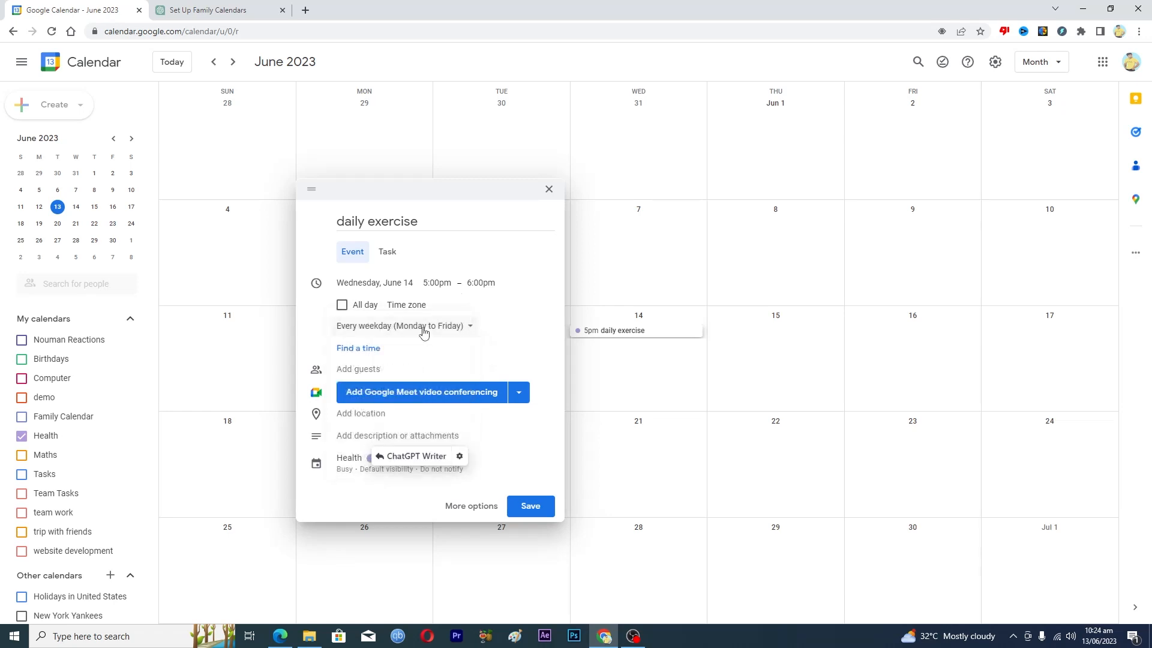
click(363, 414)
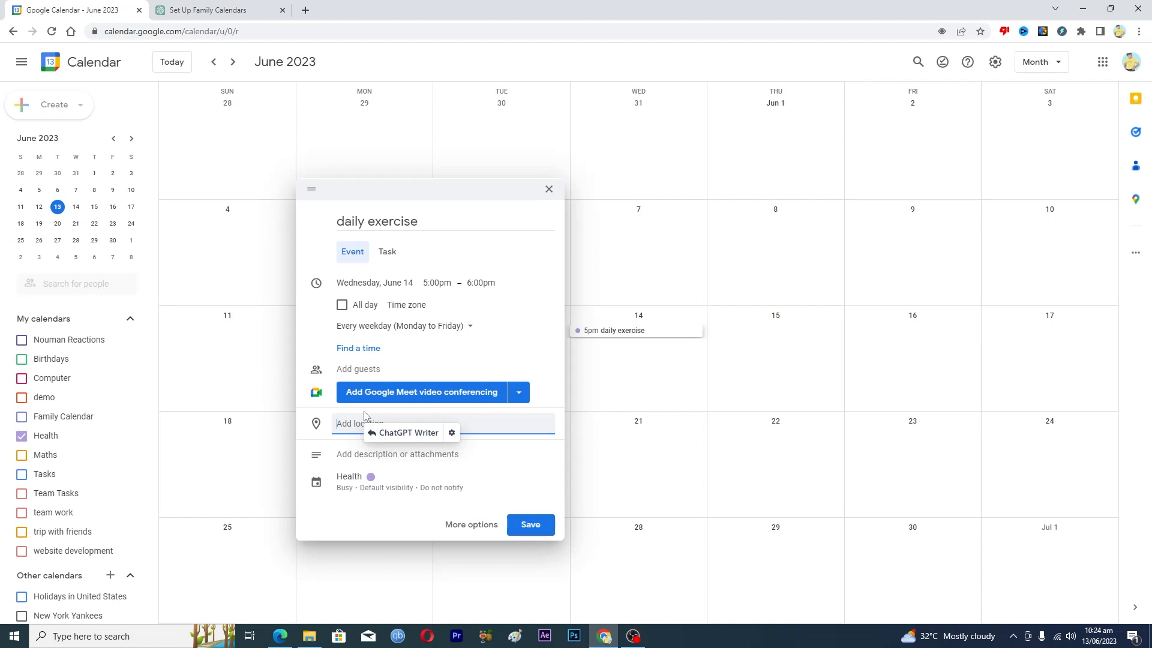
click(360, 454)
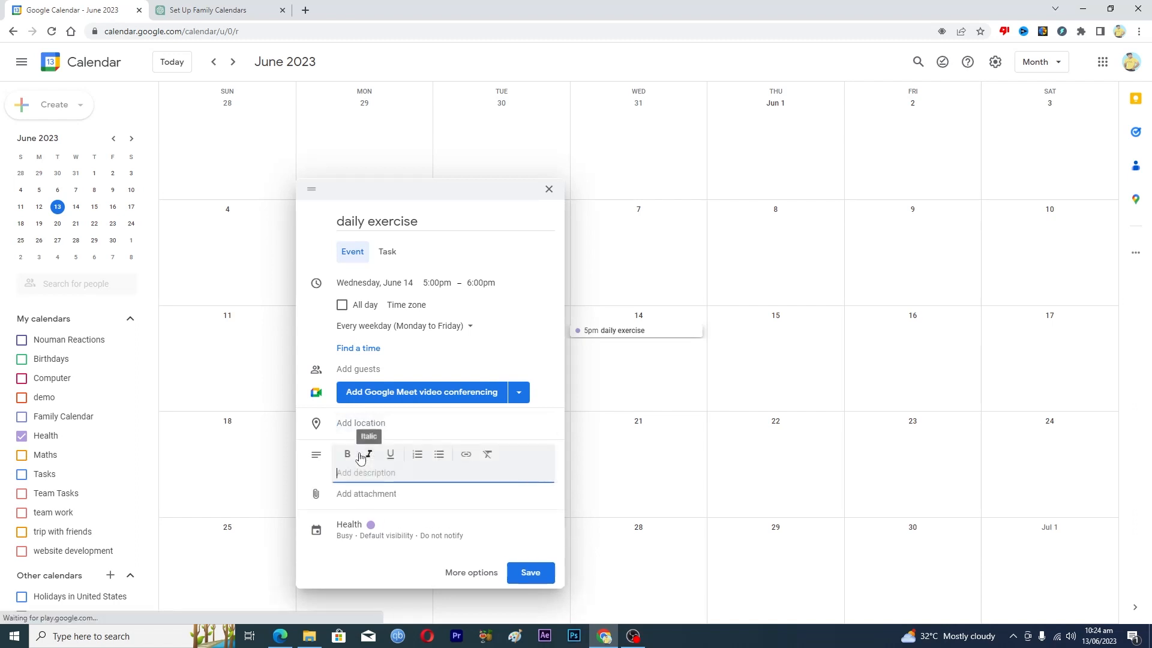
click(532, 574)
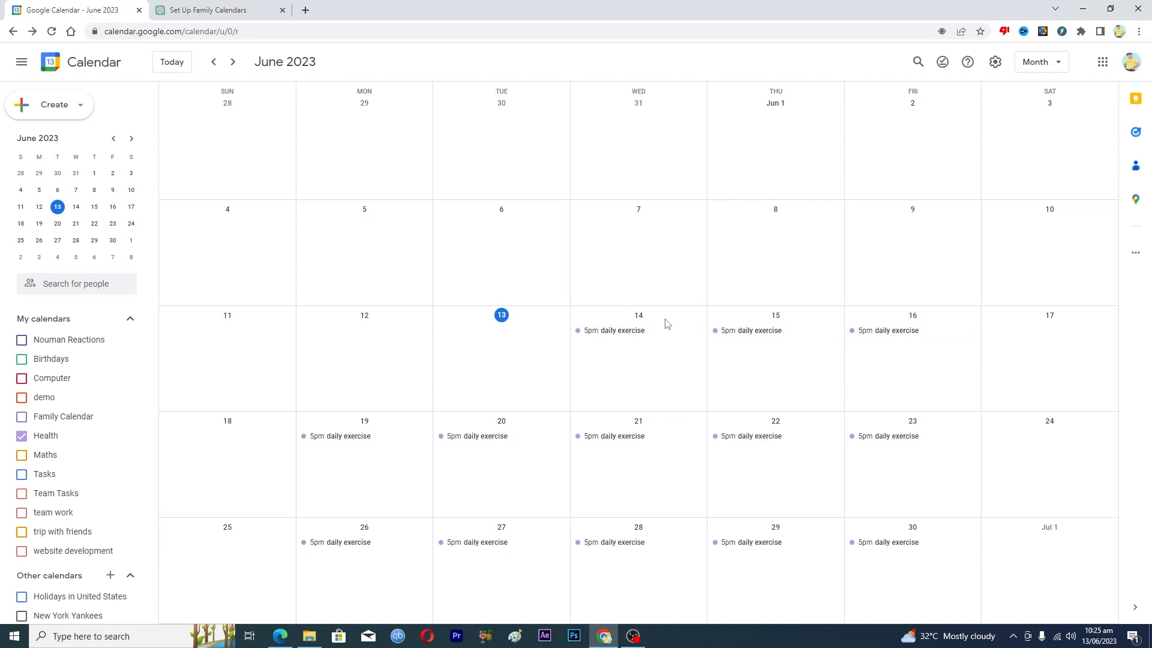
Step: Start another event on Wednesday, June 14, titled "cardio ( important )"
click(609, 352)
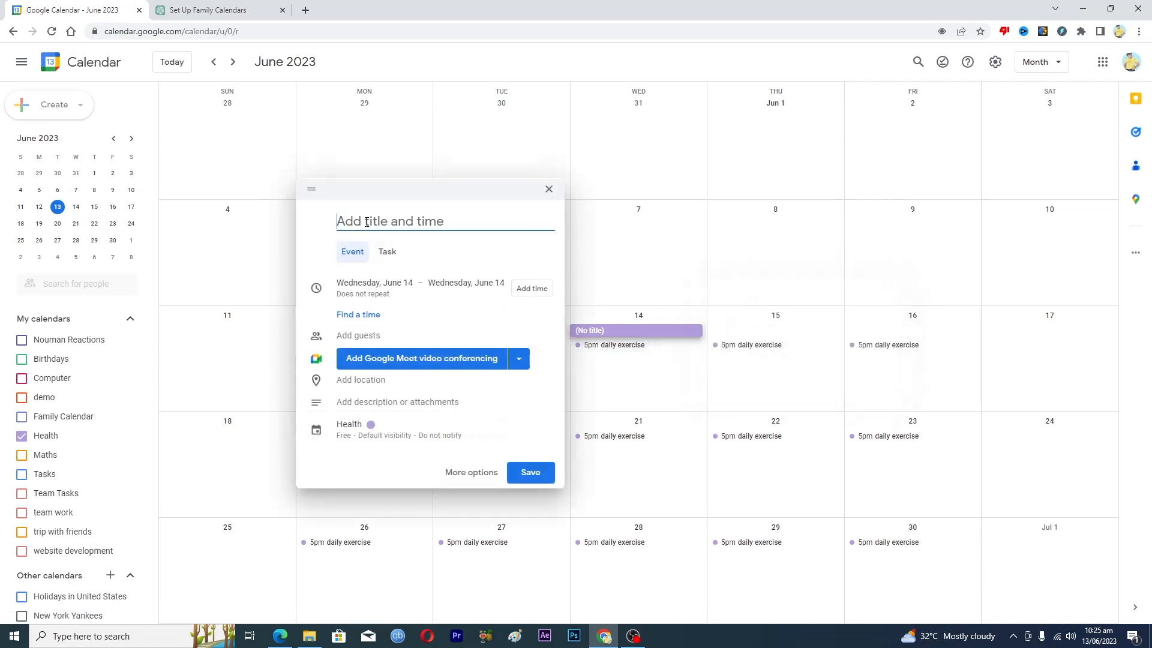
text(cardio )
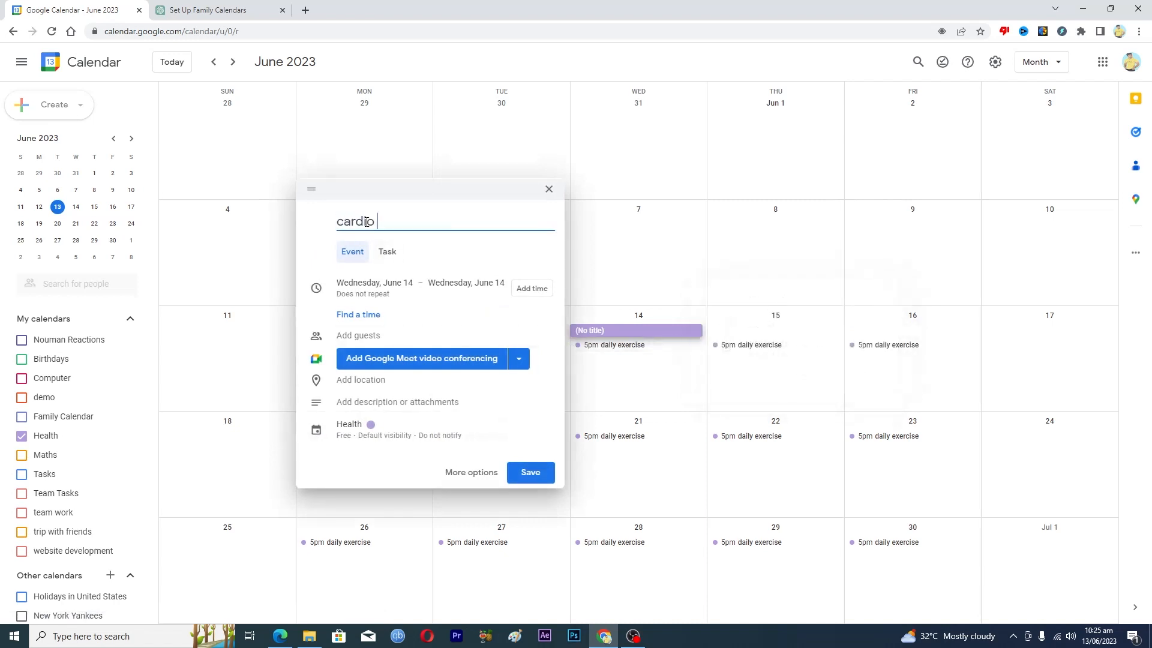
text(( important ))
Step: Schedule the cardio event from 4:30pm to 5:00pm, repeating every weekday (Monday to Friday)
click(531, 290)
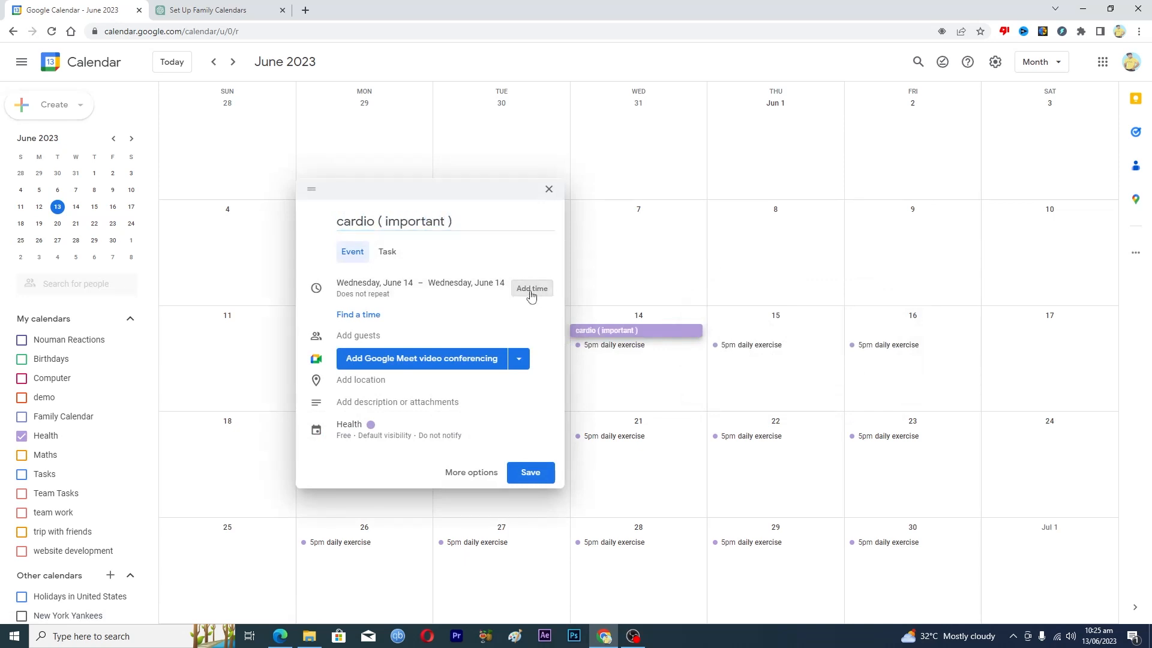
click(436, 282)
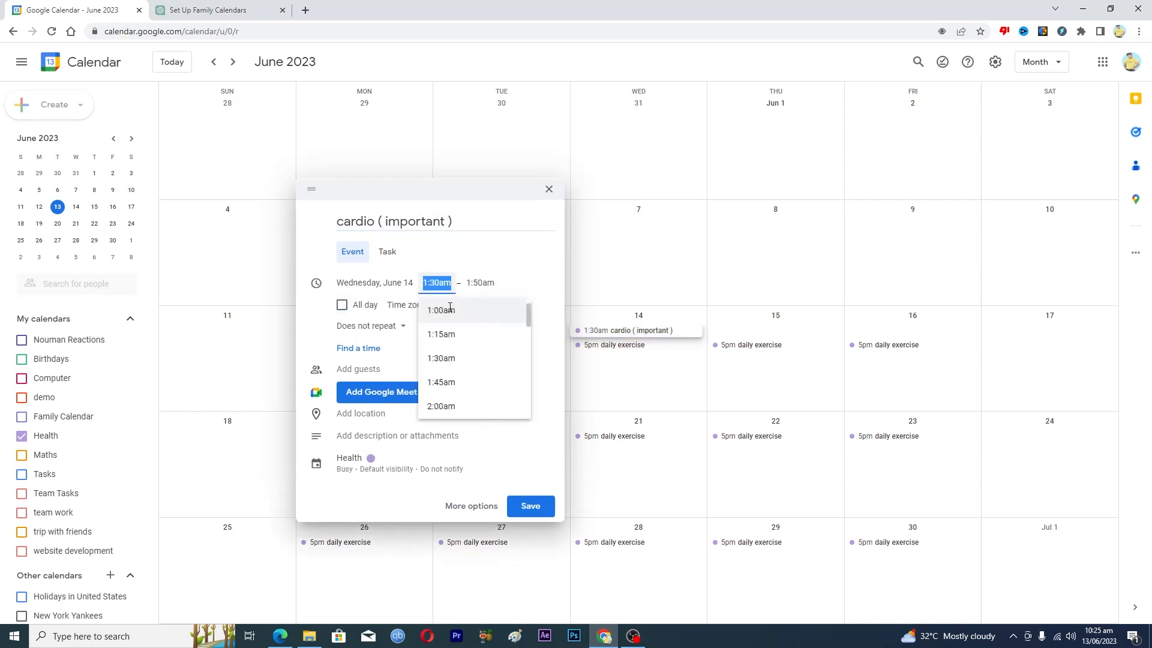
scroll(474, 351, down, 8)
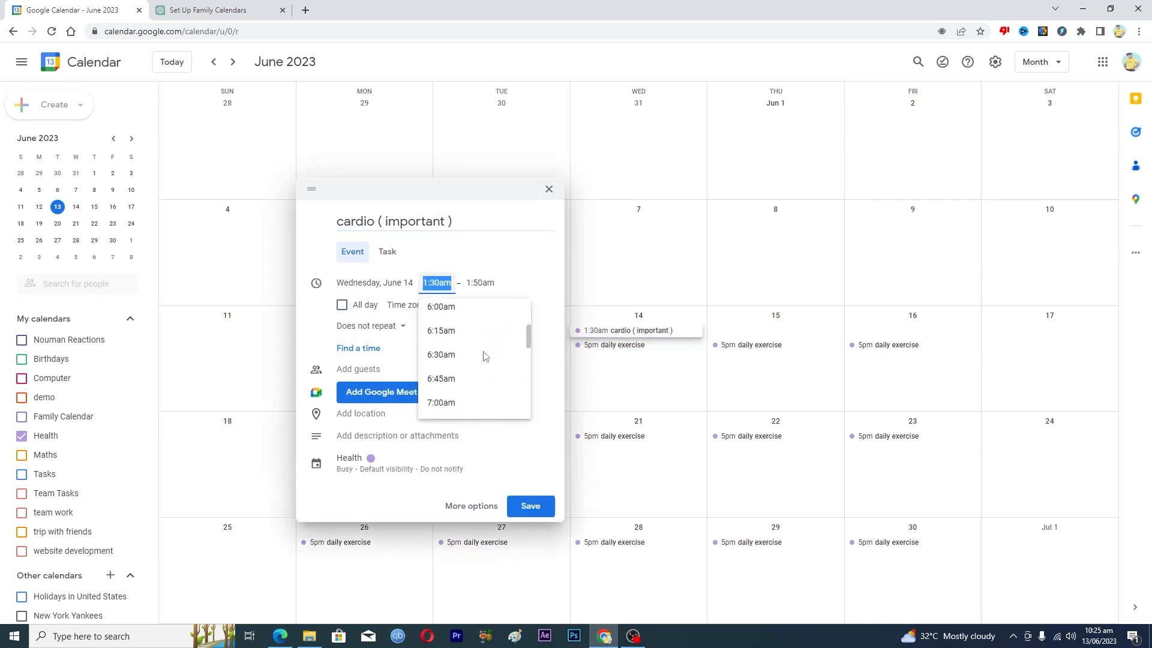
scroll(485, 356, up, 2)
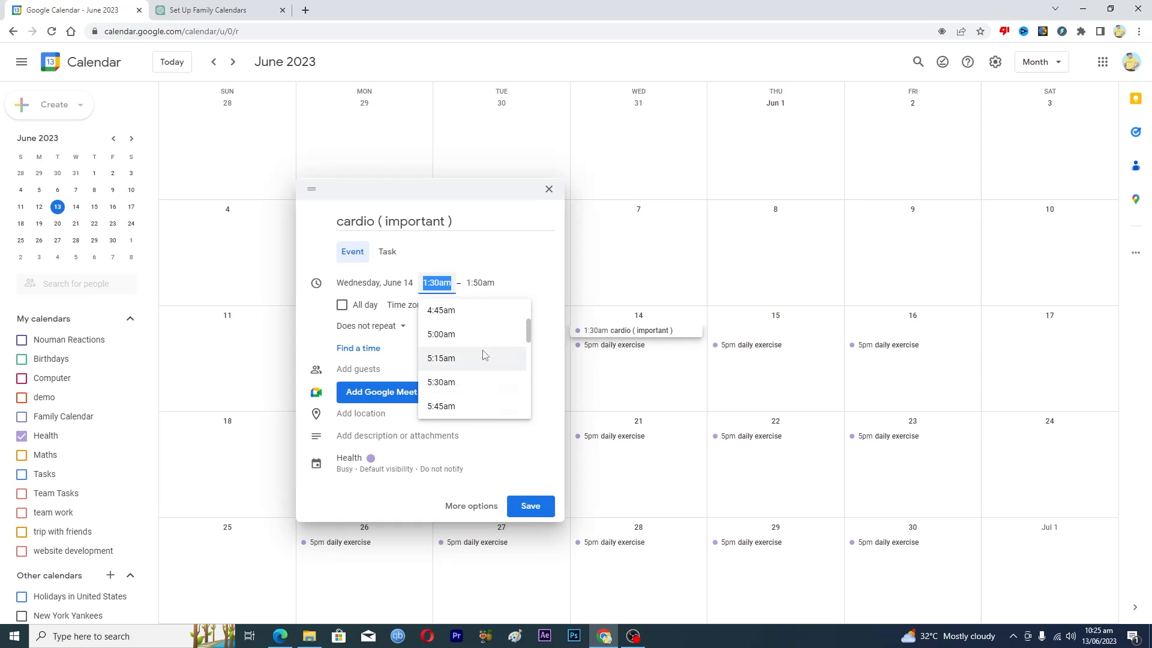
scroll(484, 355, down, 13)
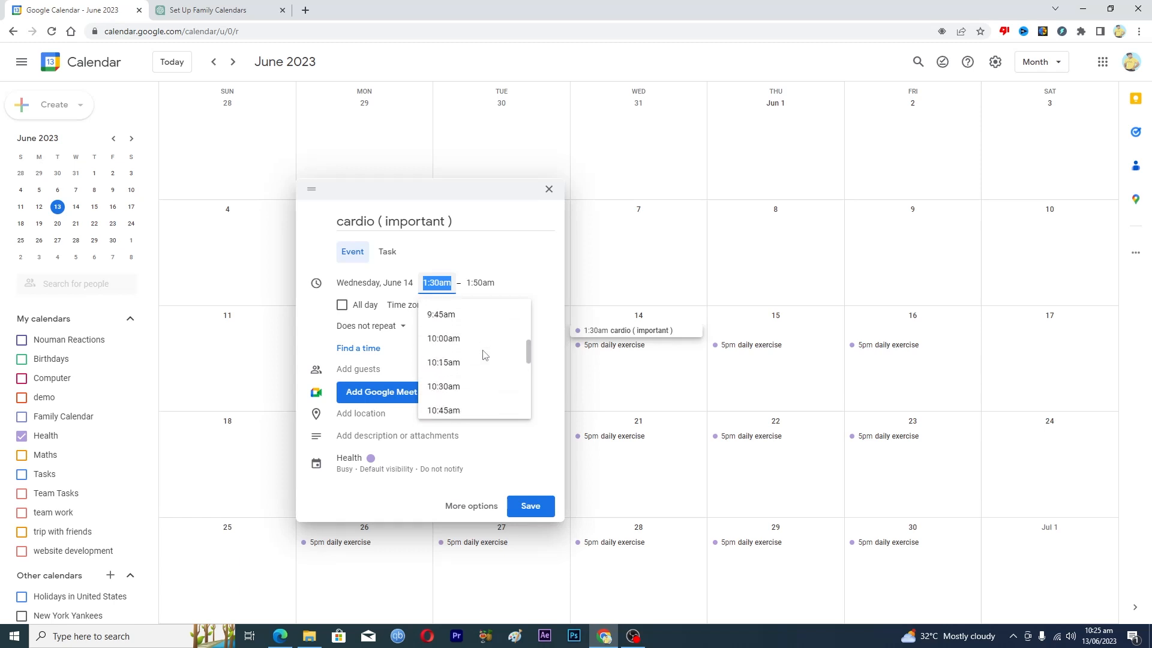
scroll(483, 354, down, 6)
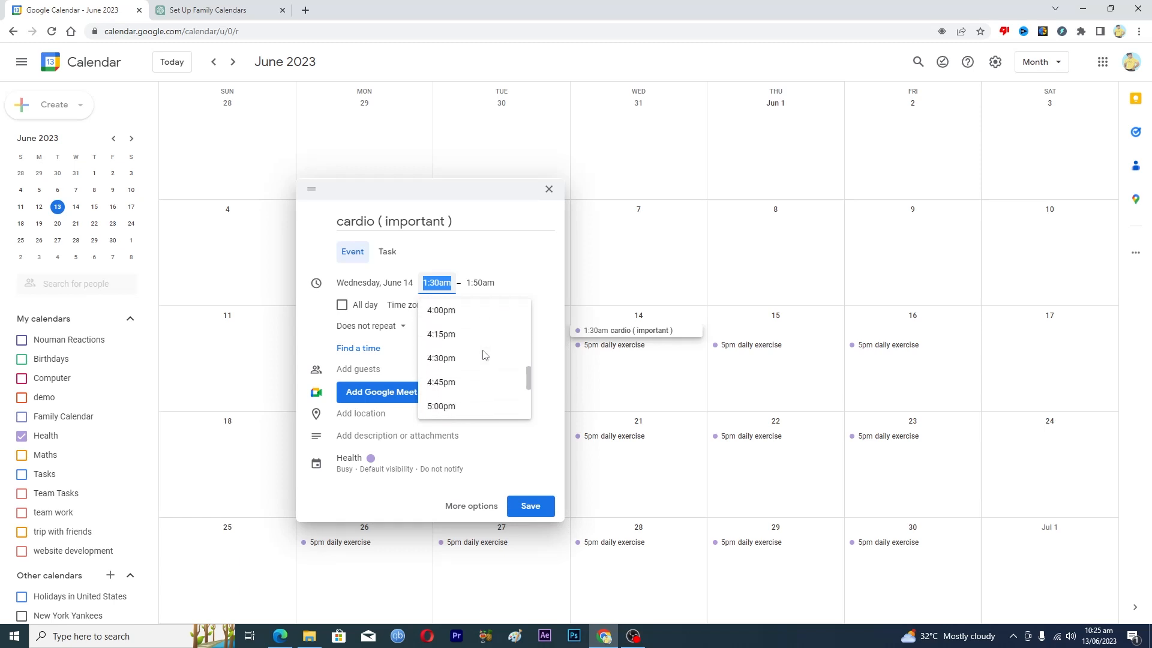
scroll(453, 349, up, 1)
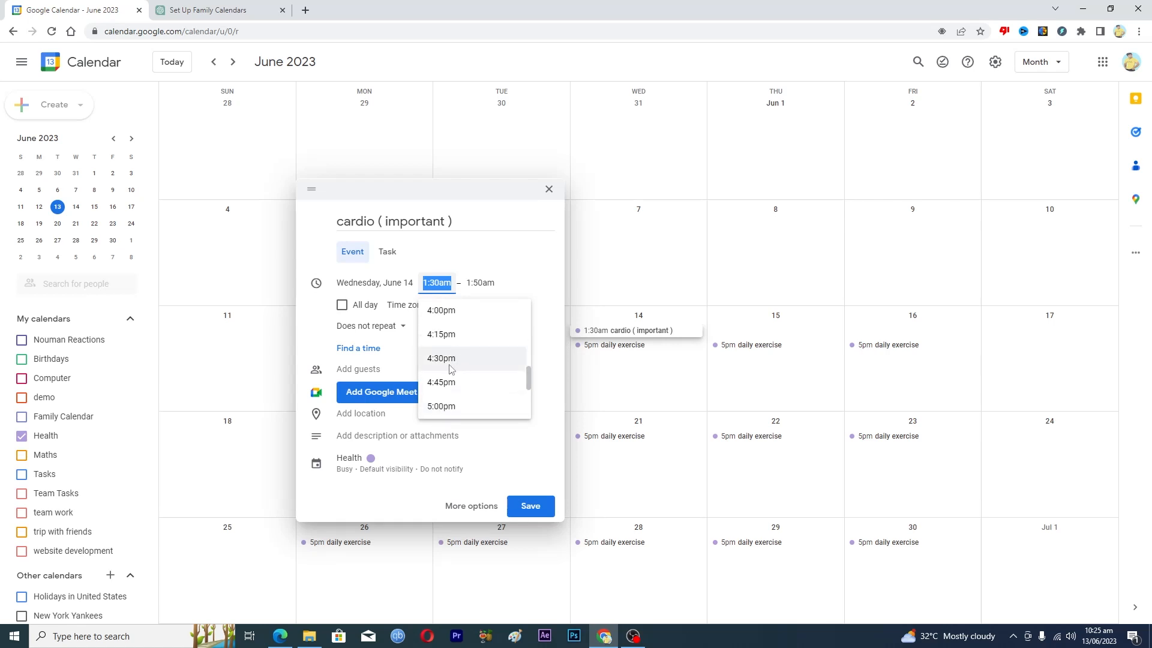
click(444, 358)
click(483, 283)
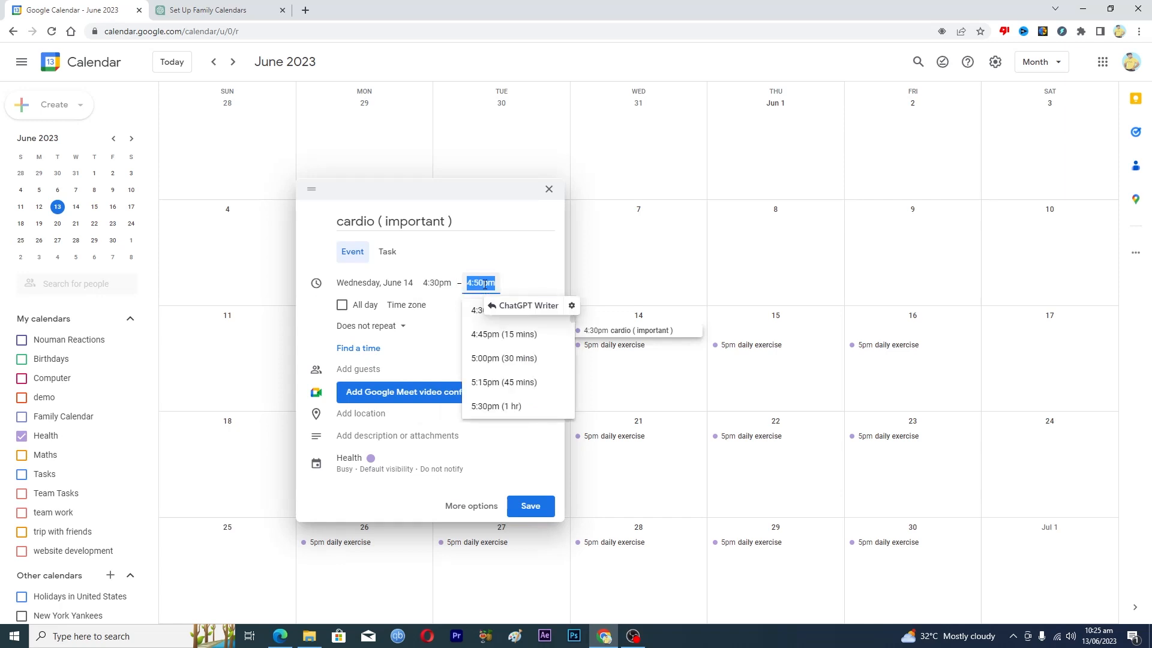
click(495, 359)
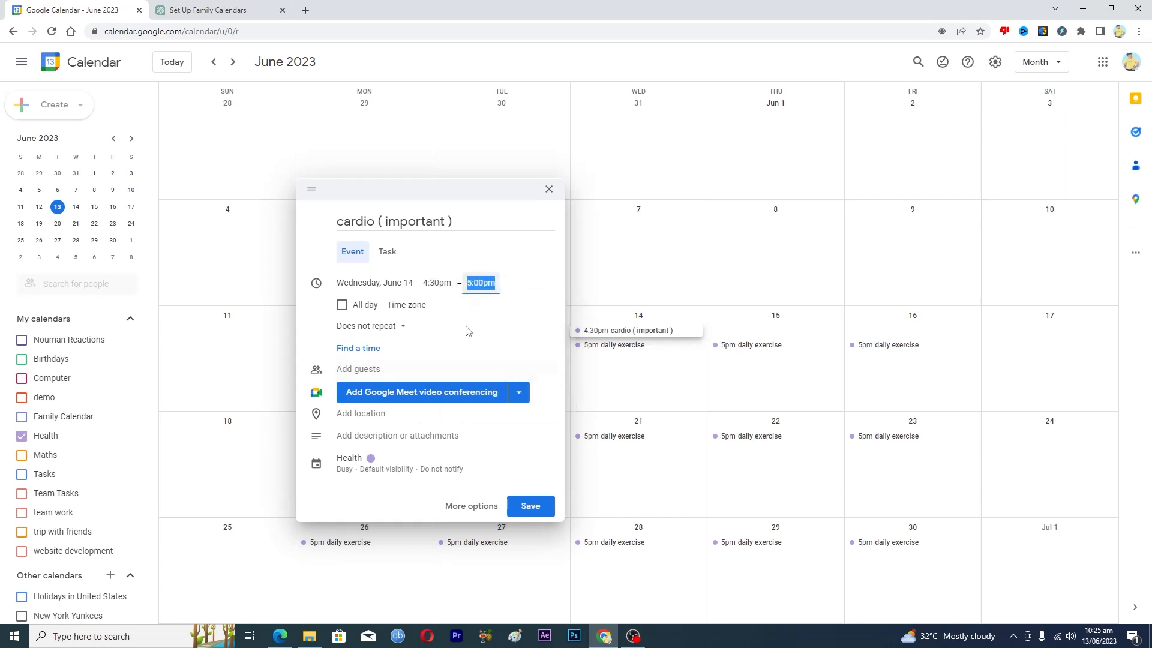
click(402, 330)
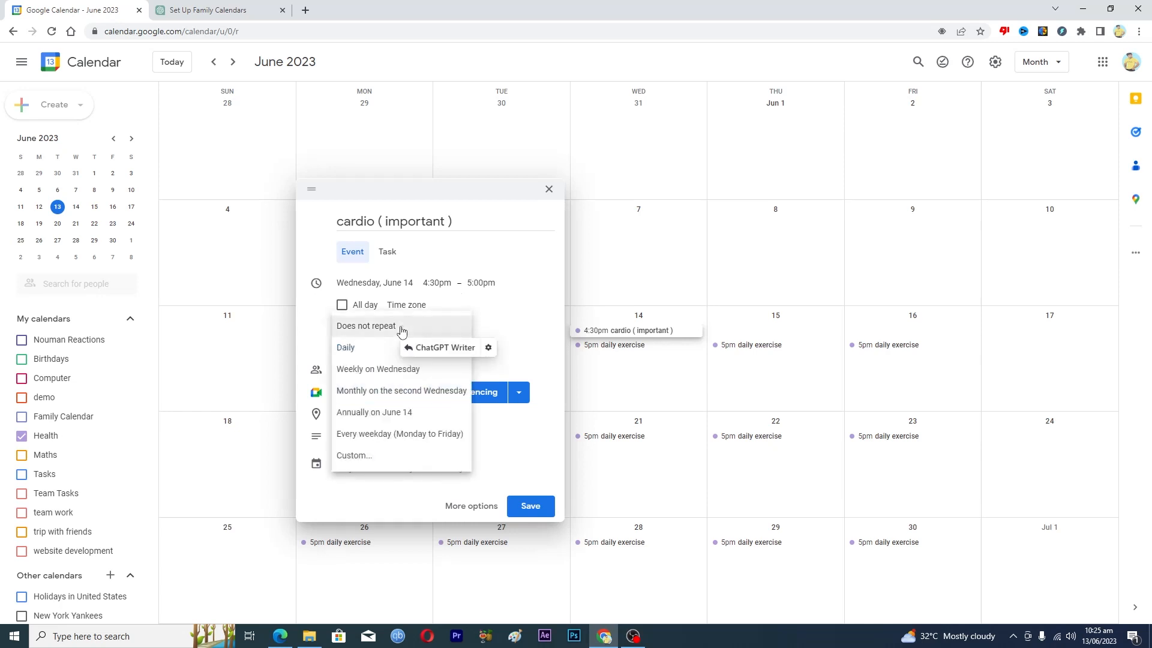
click(377, 438)
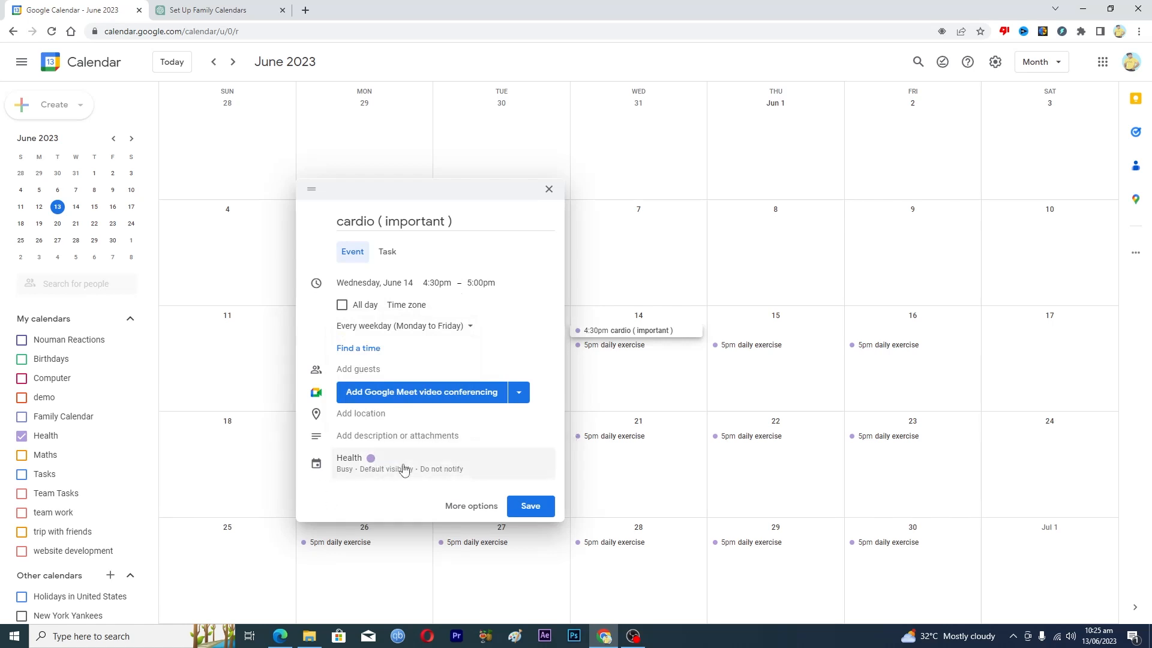
Step: Change the cardio event's color to red and save the event
click(371, 462)
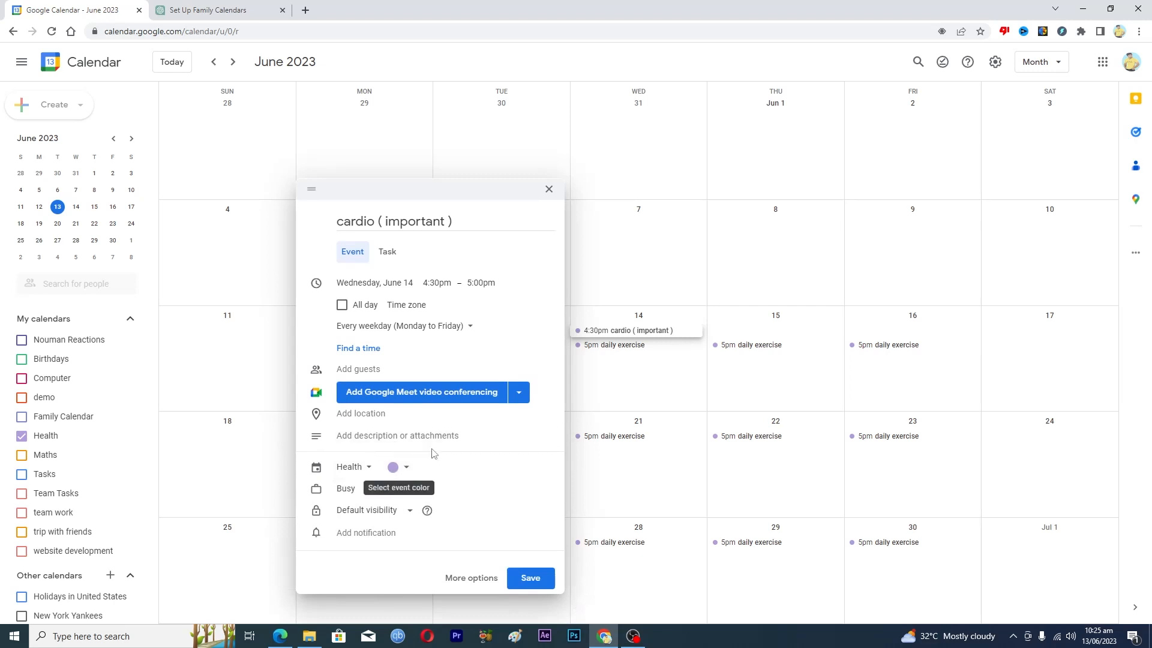
click(398, 467)
click(393, 467)
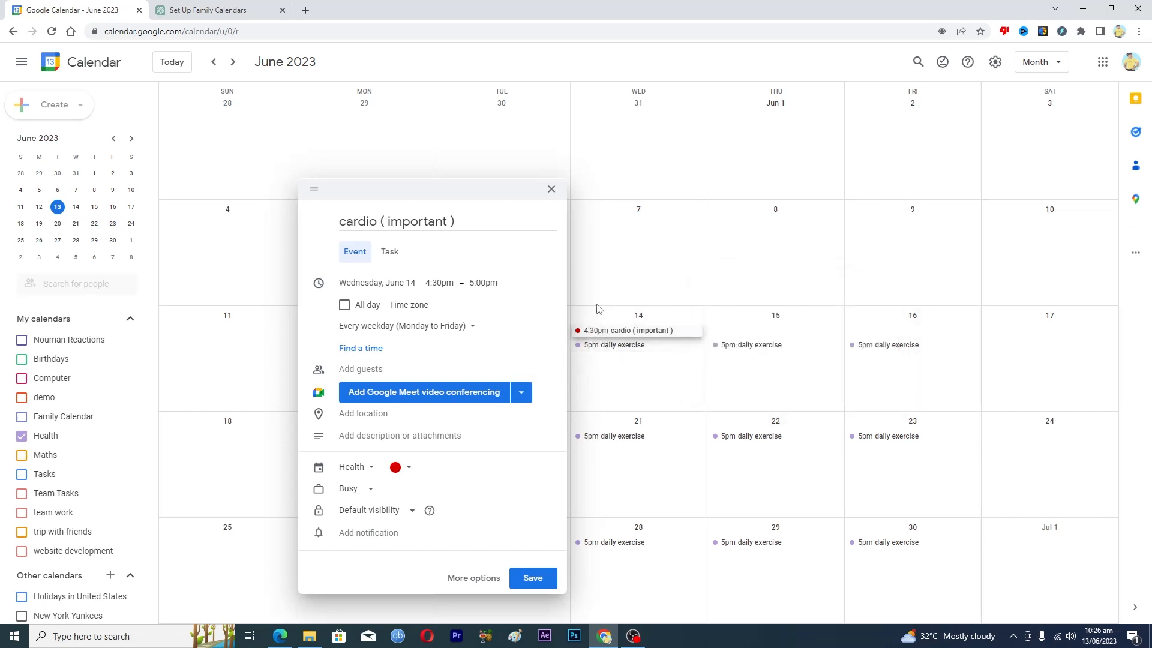
click(528, 579)
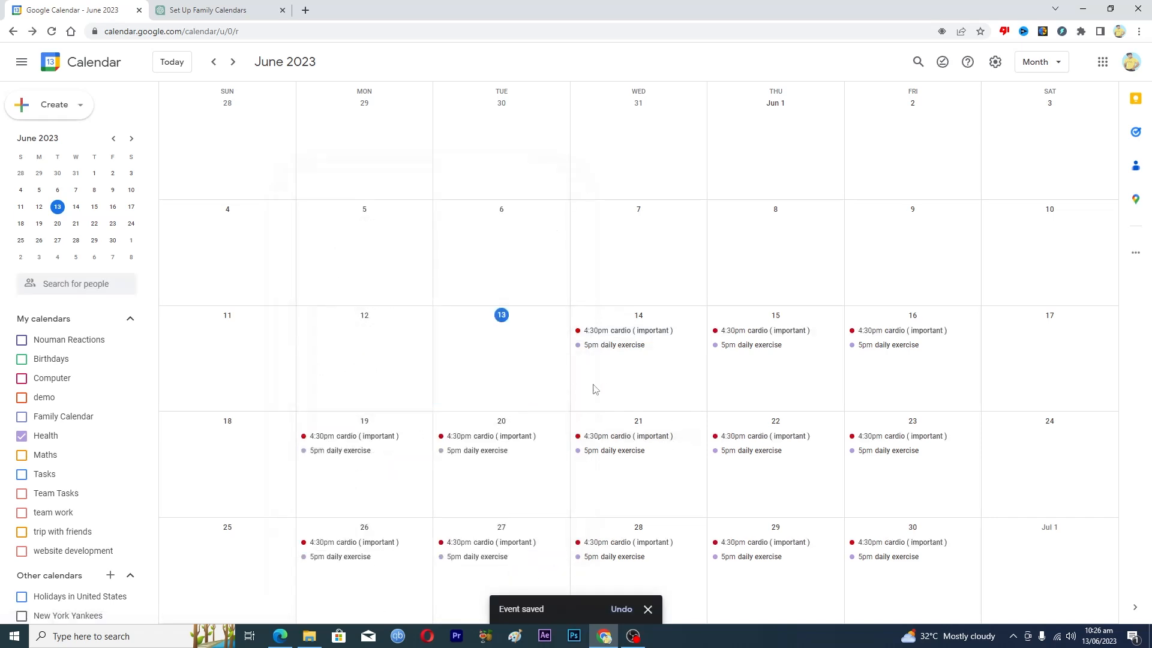